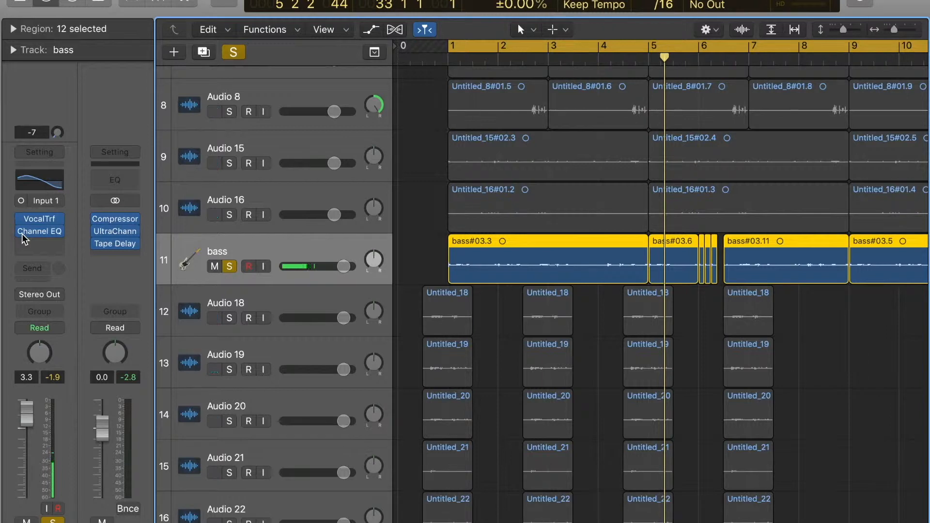
Step: Bypass the Channel EQ and Vocal Transformer on the bass track and turn off the track's solo
left_click(22, 233)
left_click(26, 221)
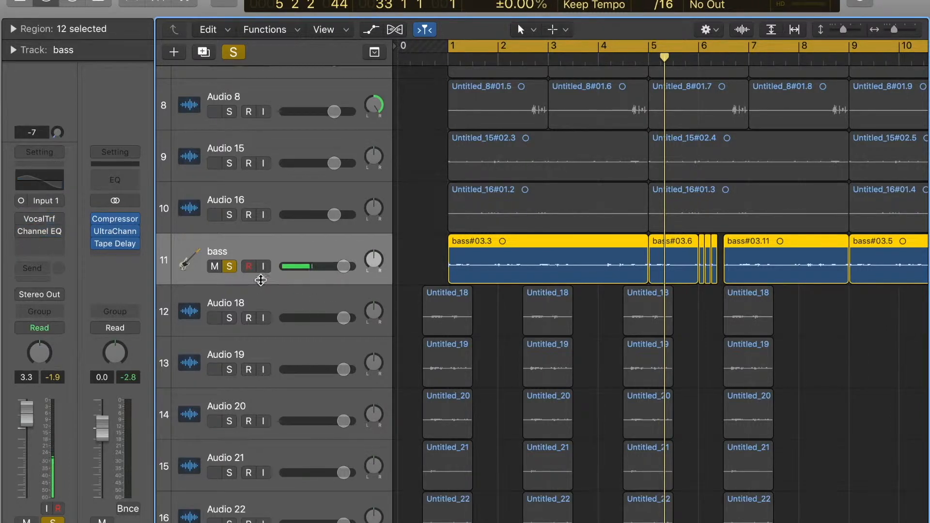
left_click(234, 270)
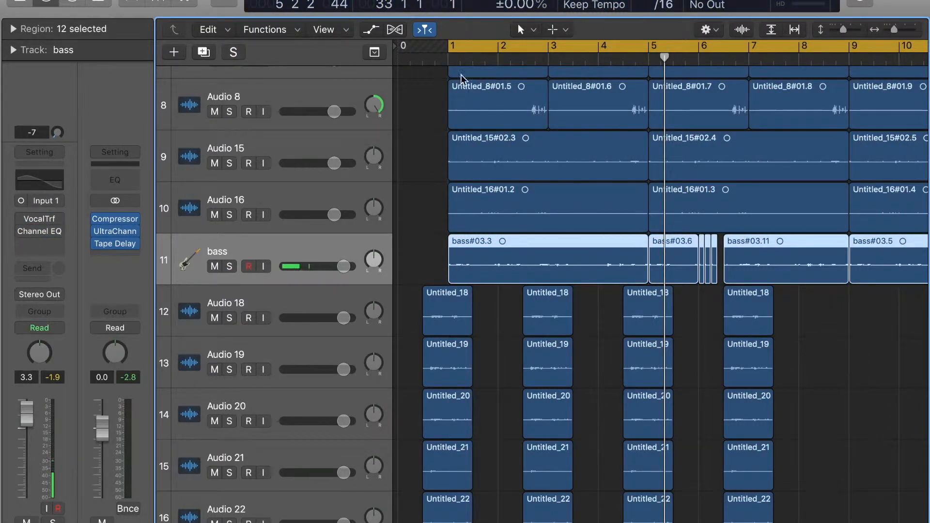
Step: Turn off the cycle range and play the full arrangement from just before bar 1
left_click(448, 52)
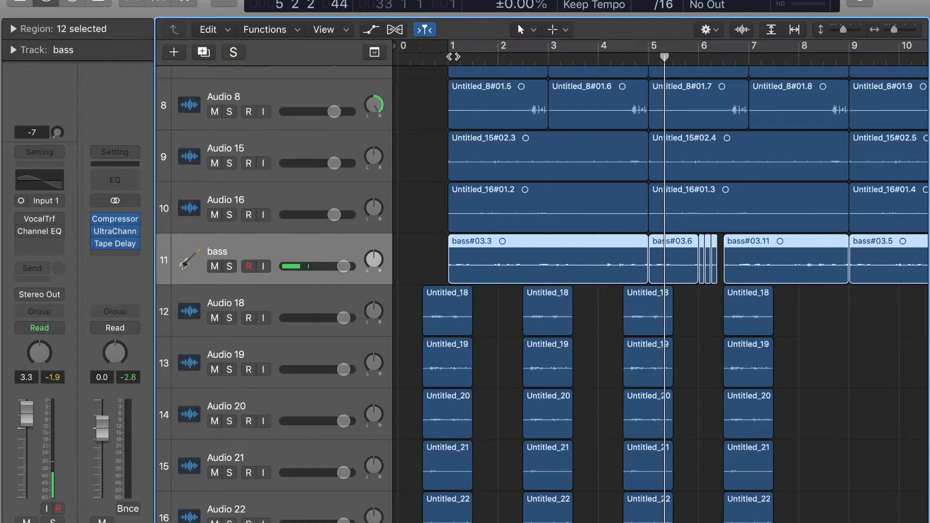
left_click(410, 58)
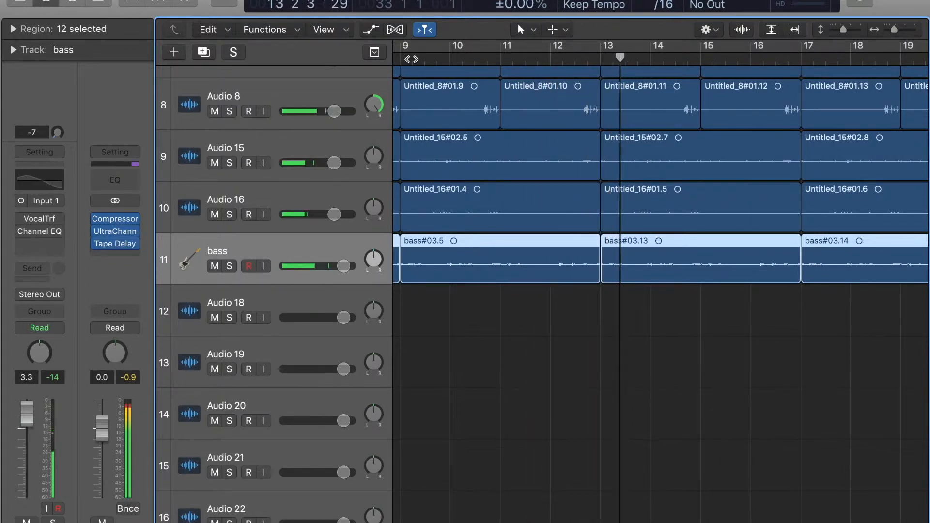
Step: Solo the Audio 15 track and play it from bar 13
scroll(665, 357, "up", 2)
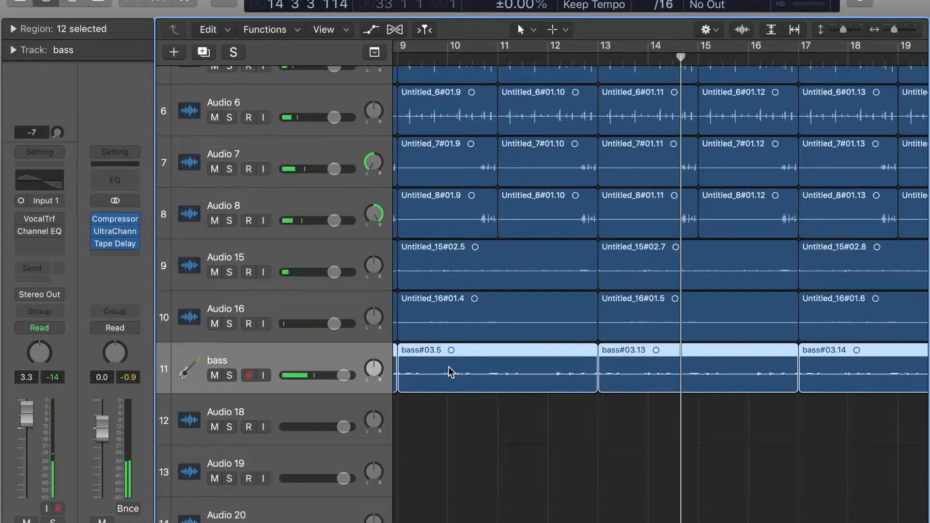
left_click(229, 272)
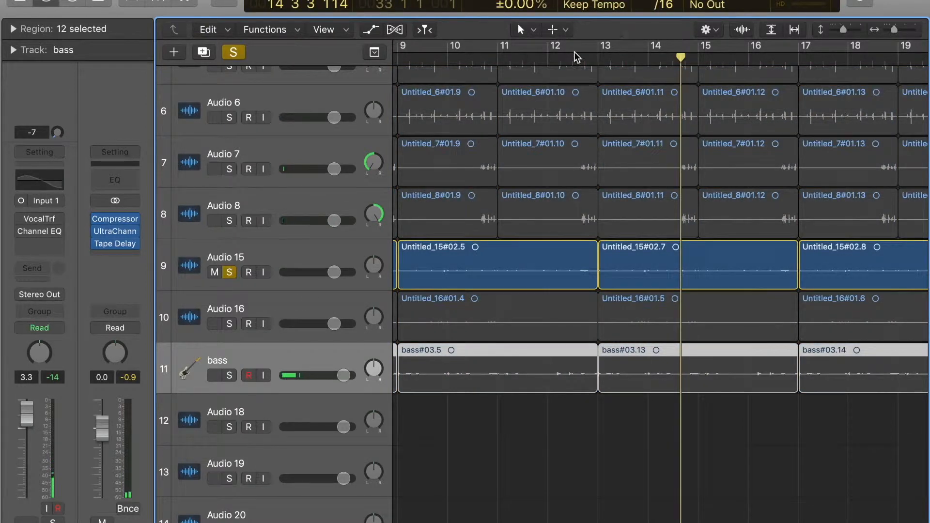
left_click(595, 56)
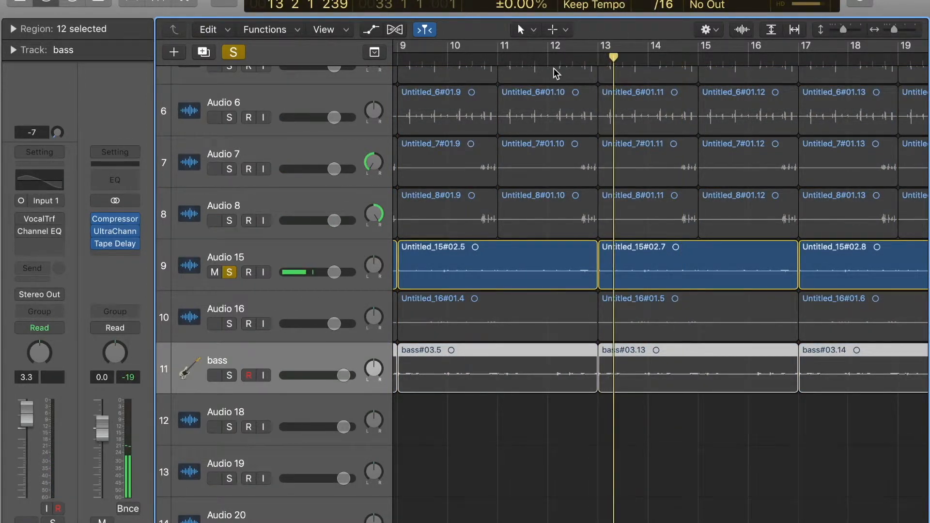
Step: Switch the solo from Audio 15 to Audio 16, listen to it, stop playback and clear the solo
left_click(229, 271)
left_click(231, 324)
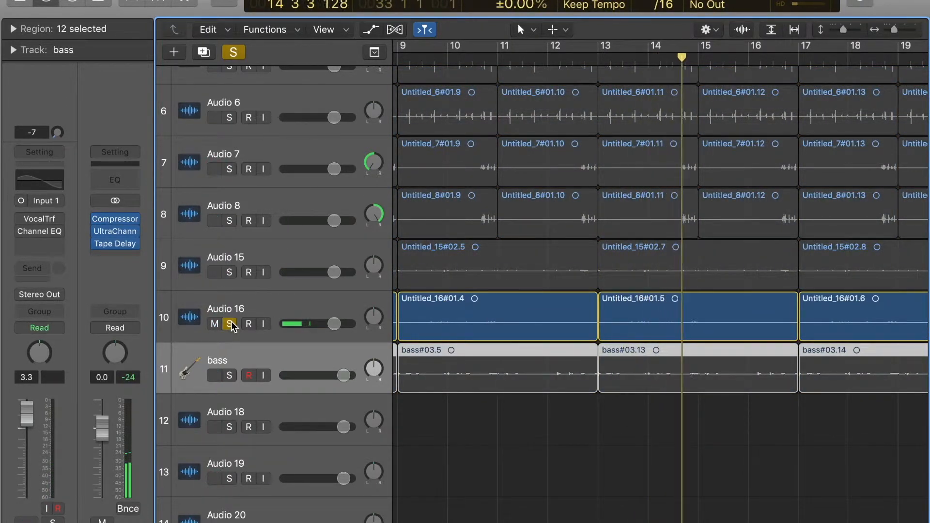
key("space")
left_click(231, 323)
Step: Deselect all regions, show the whole arrangement and return the playhead to the project start
scroll(417, 212, "down", 2)
scroll(566, 356, "left", 3)
left_click(508, 448)
scroll(506, 450, "left", 4)
scroll(507, 450, "down", 5)
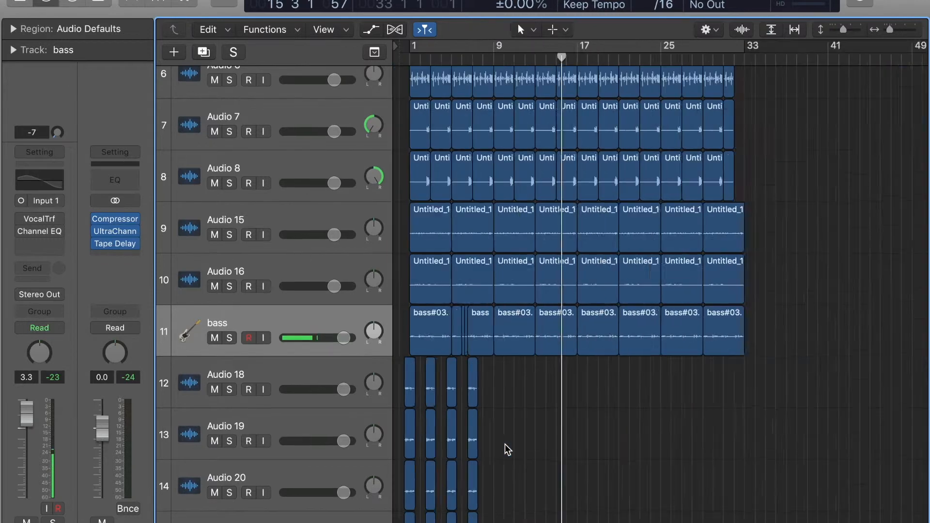
scroll(508, 449, "down", 3)
key("Return")
Step: Solo the bass track and play its regions from bar 1
left_click(233, 340)
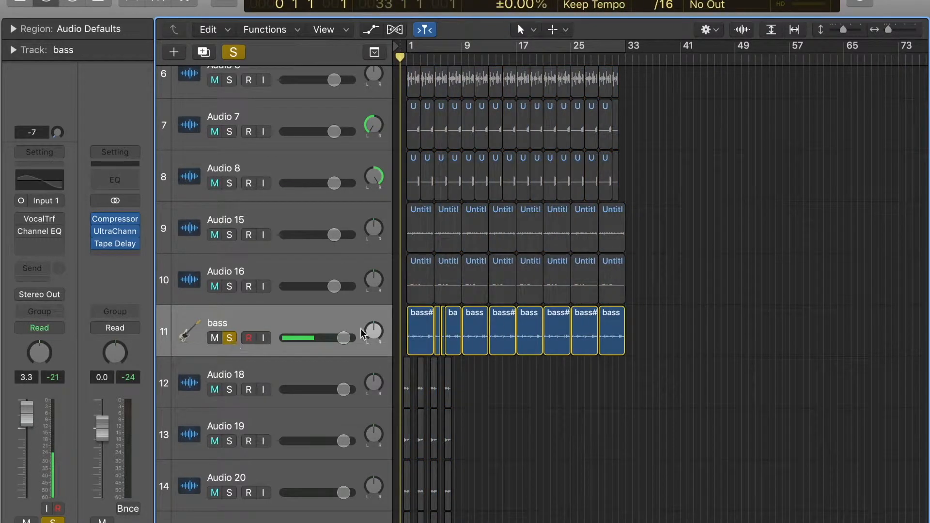
scroll(495, 327, "up", 6)
left_click(445, 56)
key("space")
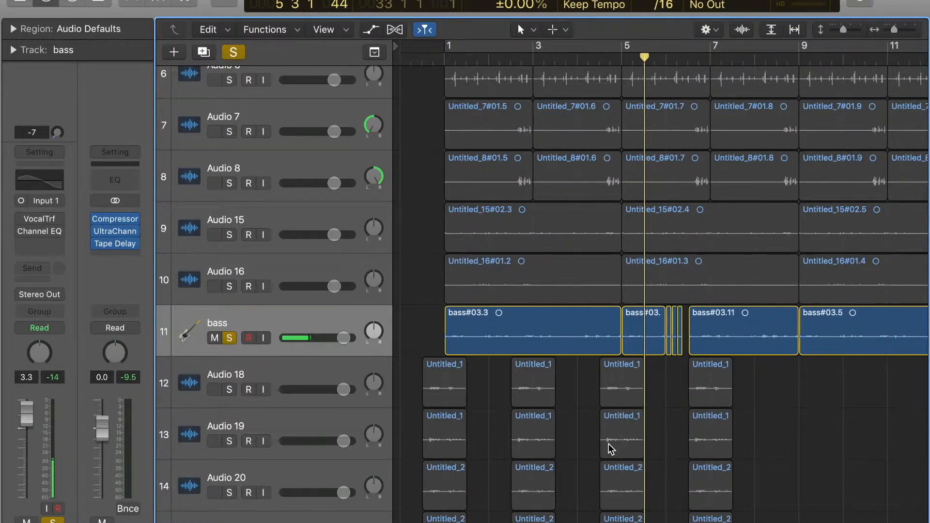
Step: Play the unprocessed bass part again from bar 1 and return the playhead to bar 1
left_click(451, 64)
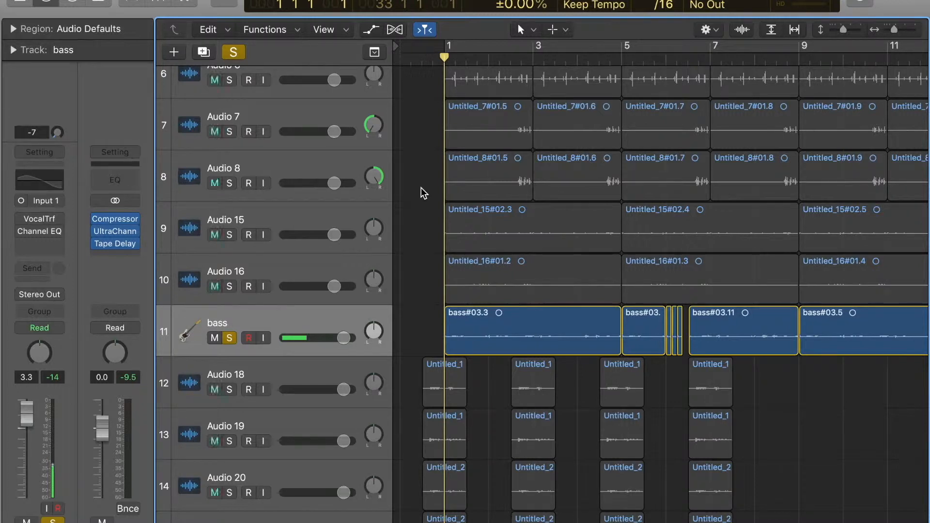
key("space")
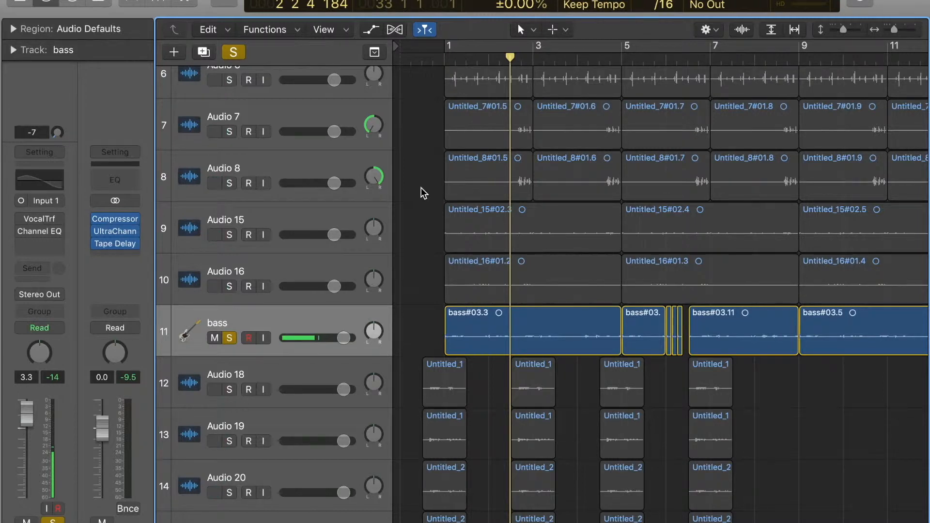
left_click(446, 61)
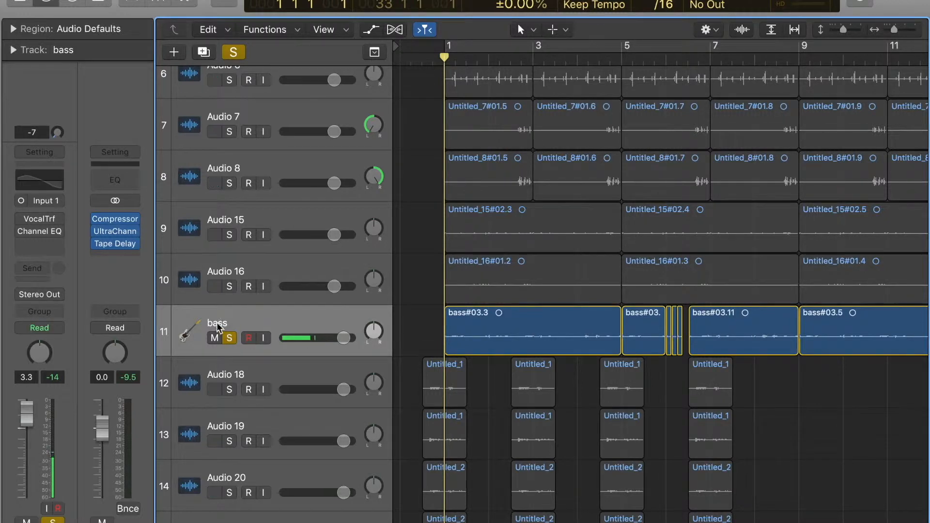
left_click(194, 326)
left_click(408, 322)
Step: Open the Vocal Transformer on the bass track and enable it
left_click(40, 220)
left_click_drag(116, 5, 215, 38)
left_click(132, 55)
left_click_drag(150, 36, 192, 85)
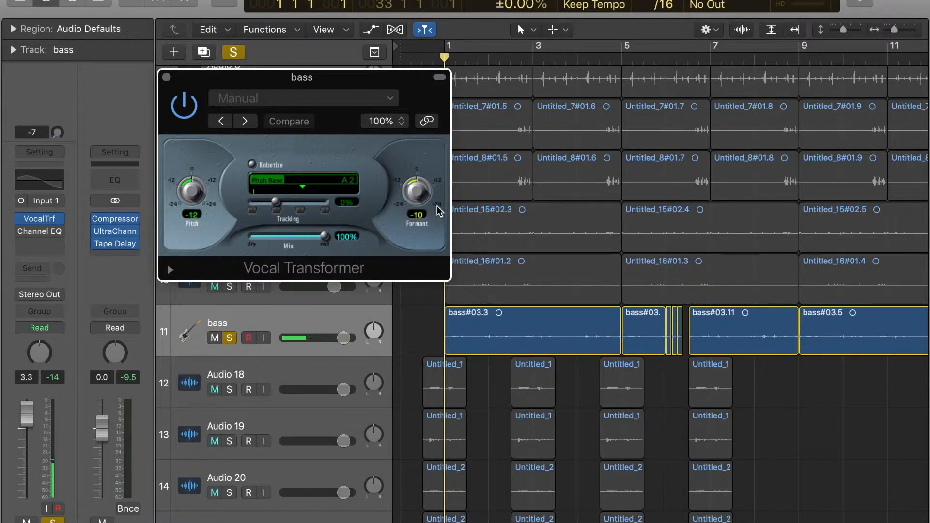
Step: Set the Vocal Transformer's Formant to 0, play the bass part and return to bar 1
double_click(417, 215)
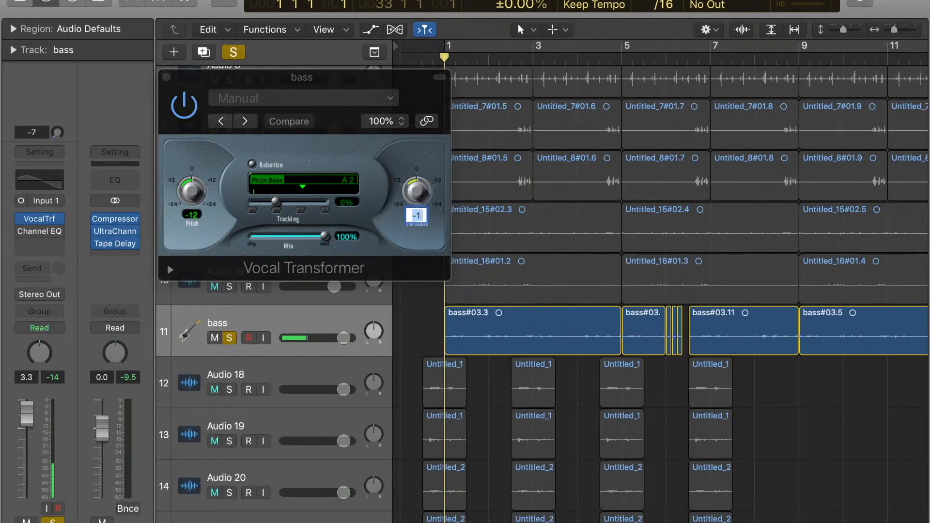
type("0")
key("Return")
key("space")
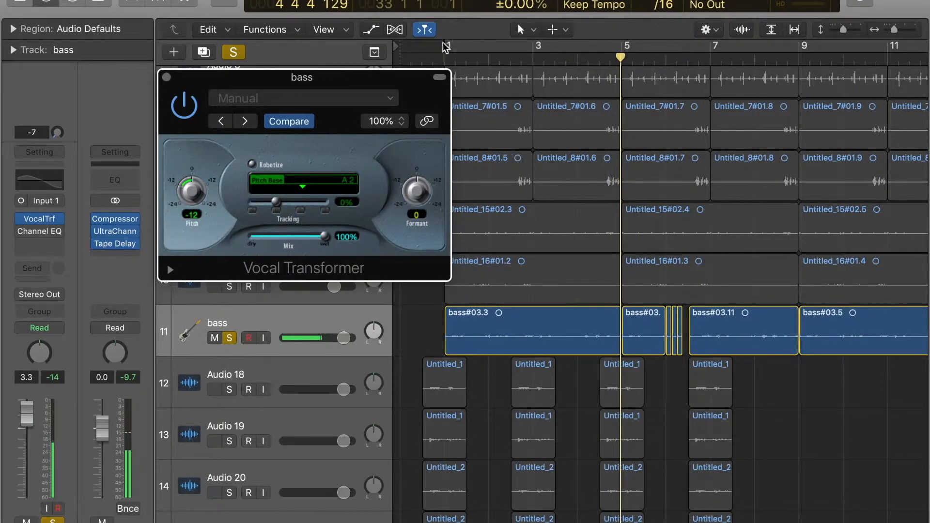
left_click(445, 57)
Step: Lower the Vocal Transformer's Formant to -7, listen to the bass part and return to bar 1
left_click_drag(394, 81, 381, 93)
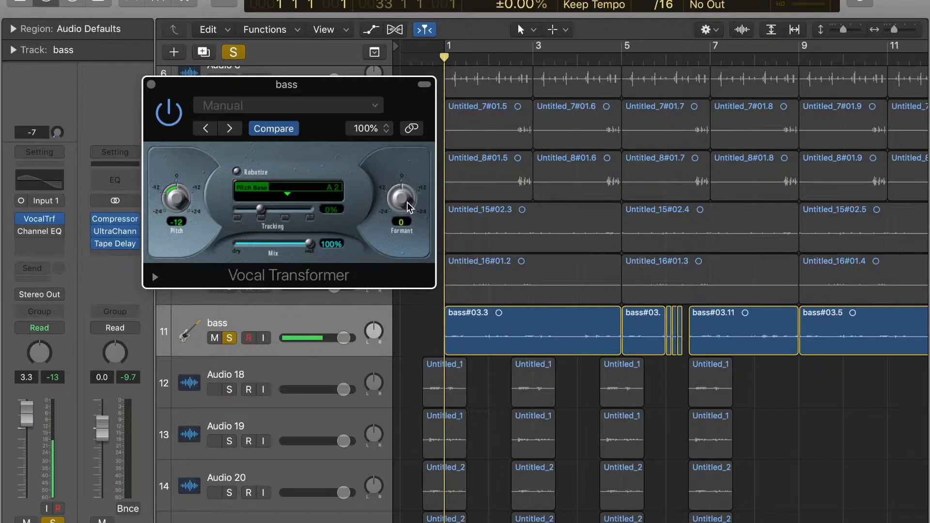
left_click_drag(409, 208, 410, 229)
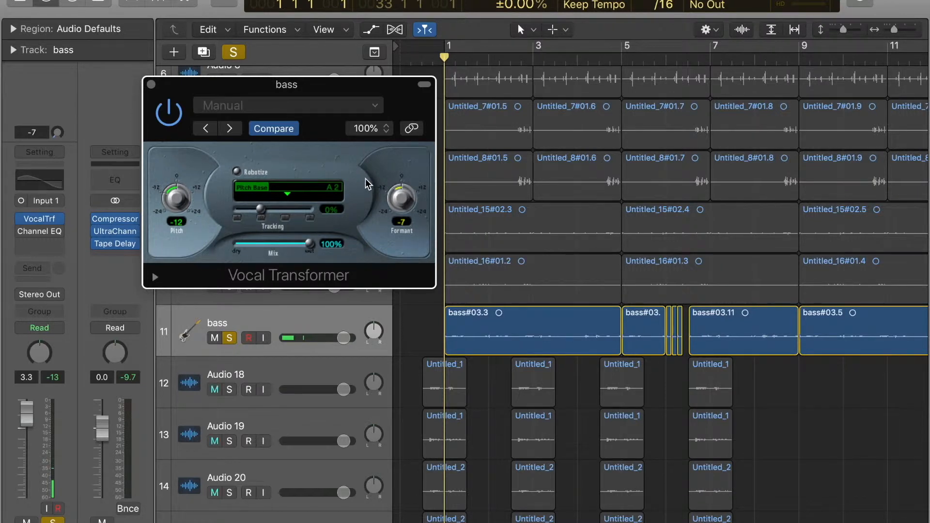
key("space")
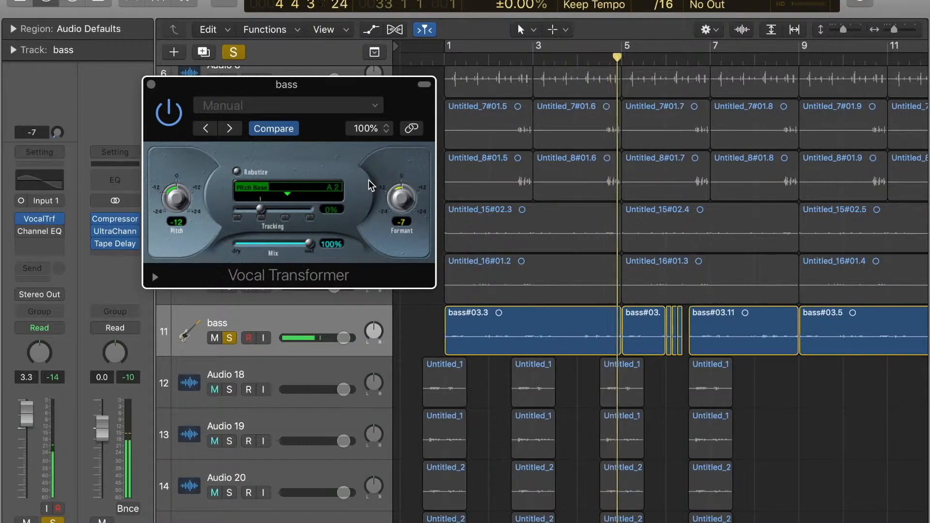
key("space")
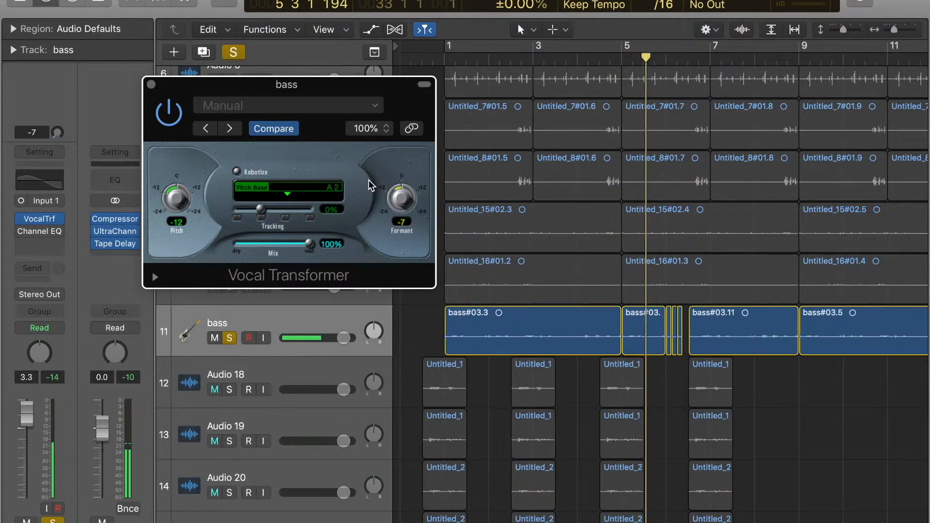
left_click(451, 59)
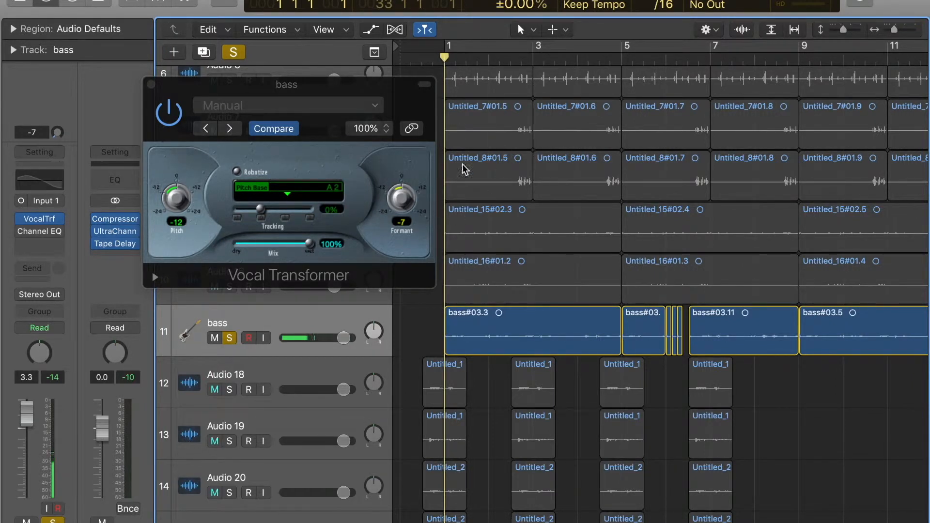
Step: Raise the Formant back to 0, play the bass part for comparison and return to bar 1
left_click_drag(403, 198, 409, 204)
key("space")
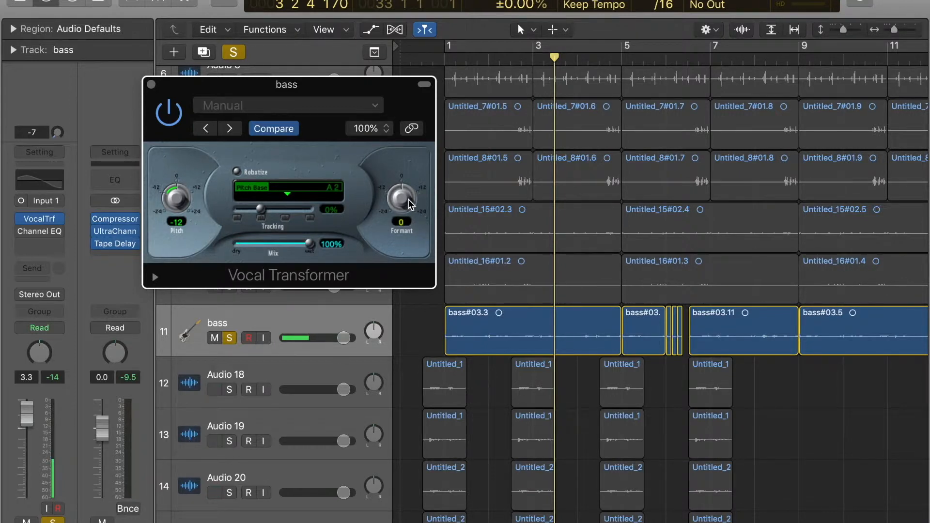
left_click(442, 57)
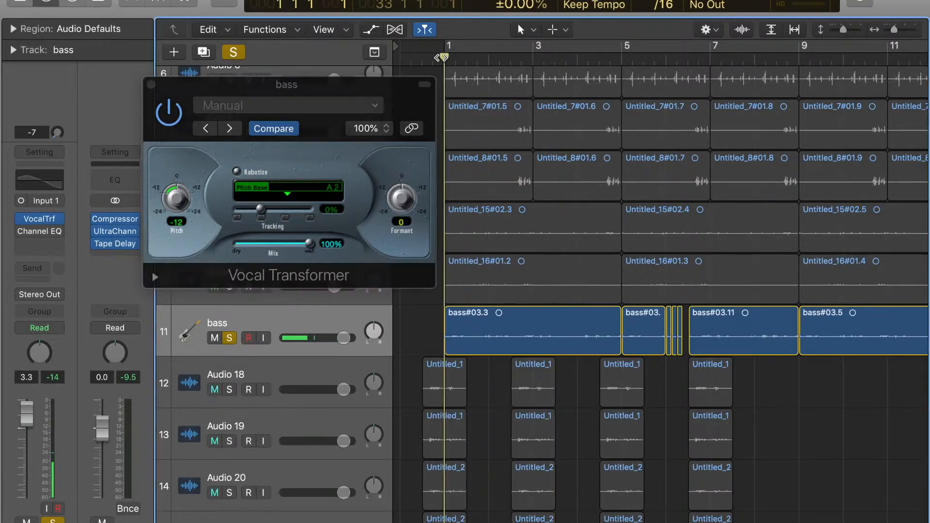
Step: Set the Formant to -7 again and play the bass part repeatedly from bar 1
left_click(381, 87)
mouse_move(402, 209)
left_mouse_down()
mouse_move(410, 234)
mouse_move(403, 202)
left_mouse_up()
key("space")
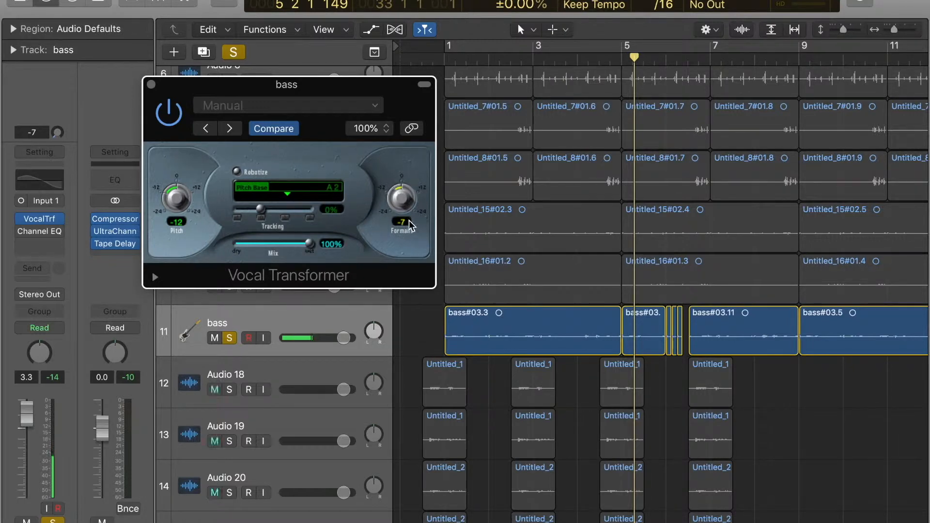
left_click(450, 58)
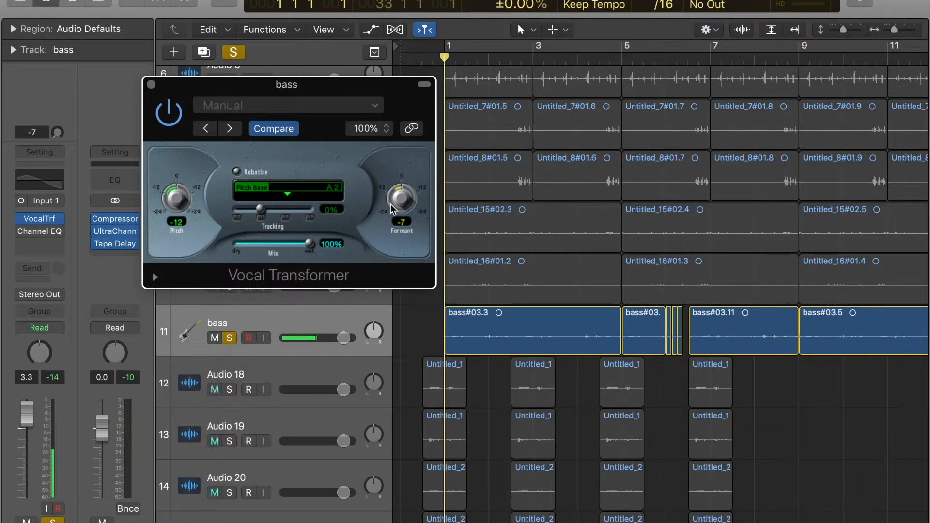
key("space")
mouse_move(401, 204)
left_mouse_down()
mouse_move(395, 140)
mouse_move(407, 211)
left_mouse_up()
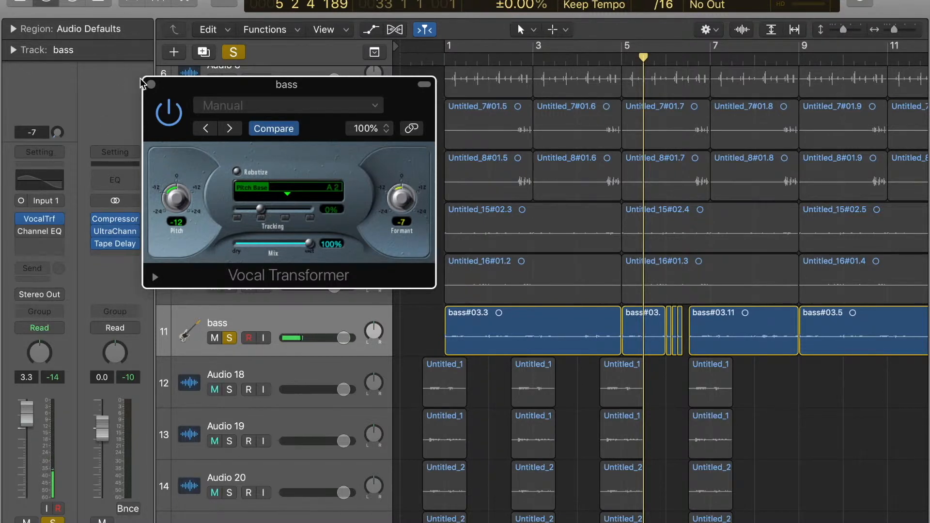
Step: Close the Vocal Transformer and play the pitched-down bass part from bar 1
left_click(151, 84)
left_click(446, 61)
key("space")
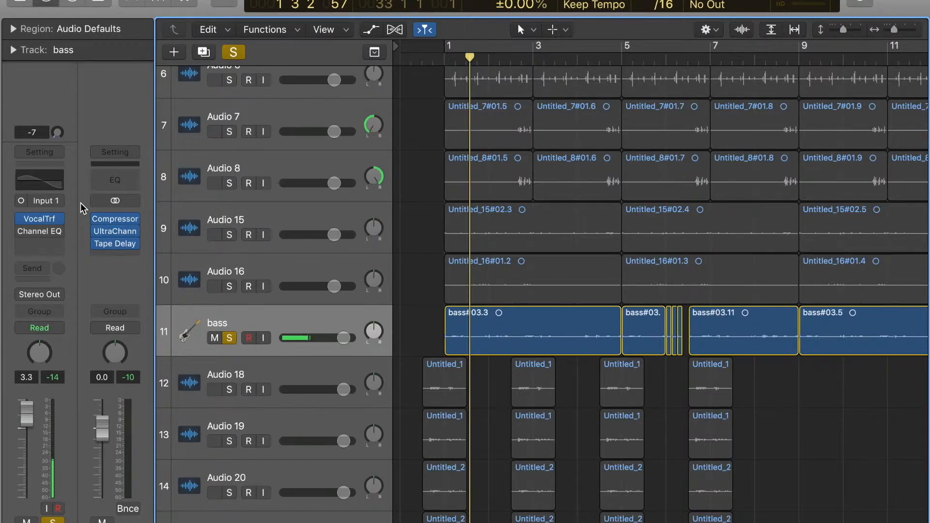
Step: Open the Channel EQ on the bass track and enable it
mouse_move(38, 233)
left_click(48, 233)
left_click_drag(109, 6, 206, 94)
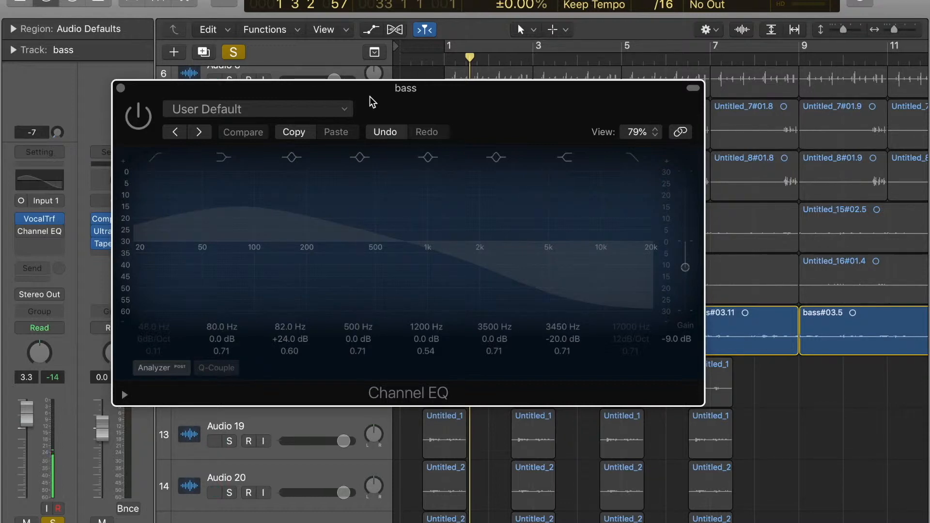
left_click(138, 125)
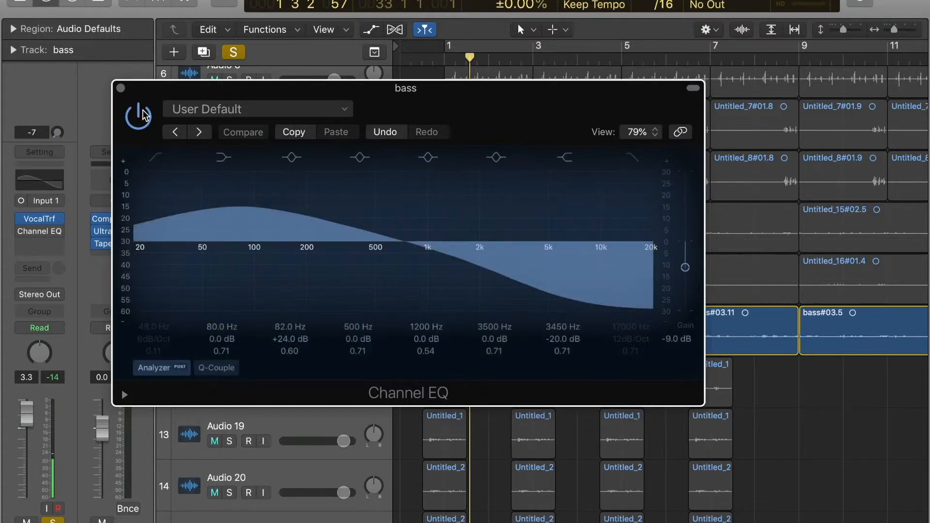
left_click_drag(170, 93, 179, 82)
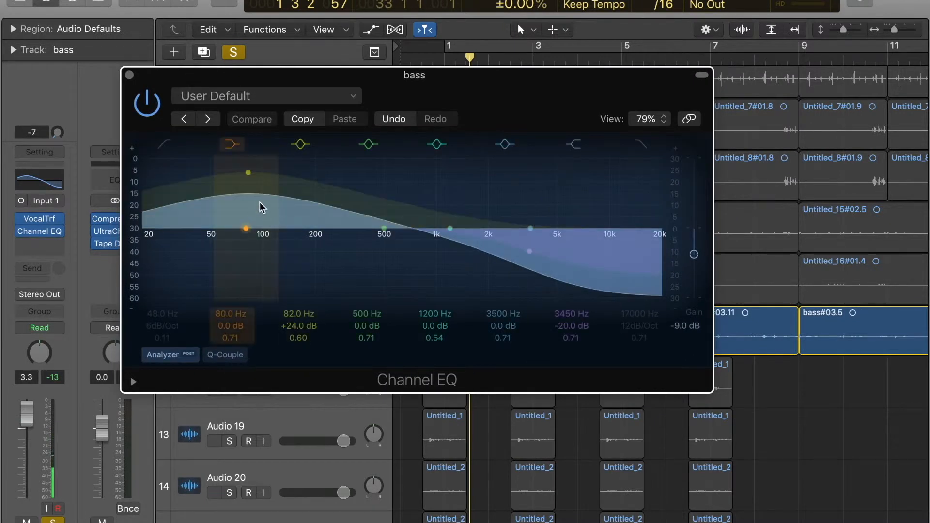
Step: Turn off the Channel EQ's 80 Hz, 82 Hz, 500 Hz, 1200 Hz and 3500 Hz bands
left_click(233, 144)
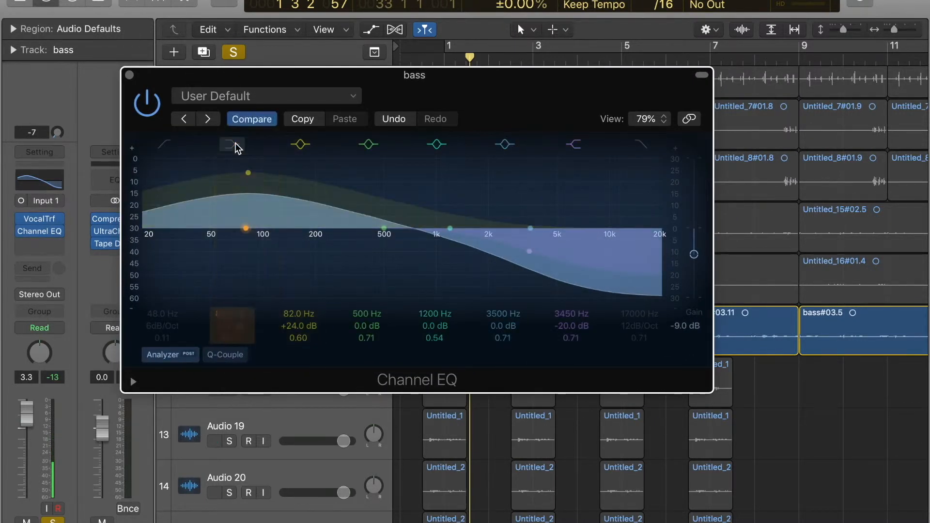
left_click(367, 144)
left_click(436, 144)
left_click(505, 145)
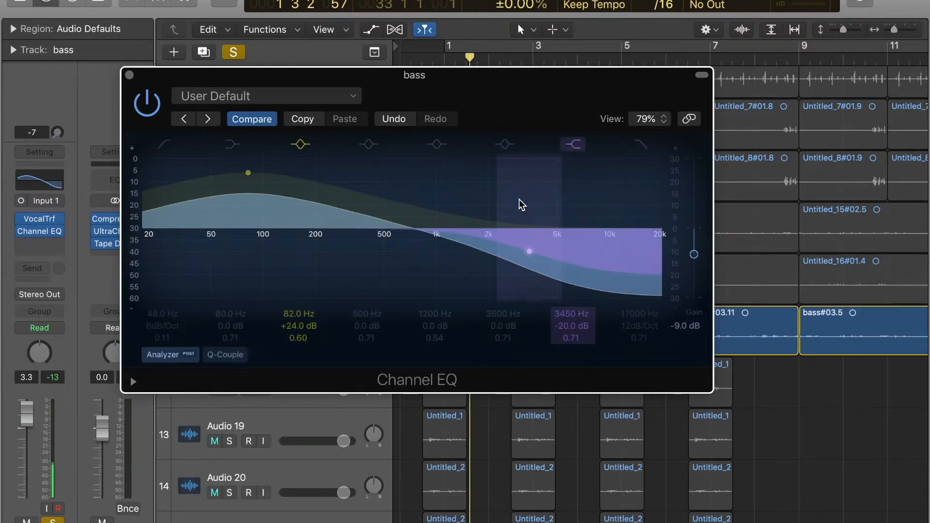
left_click(297, 147)
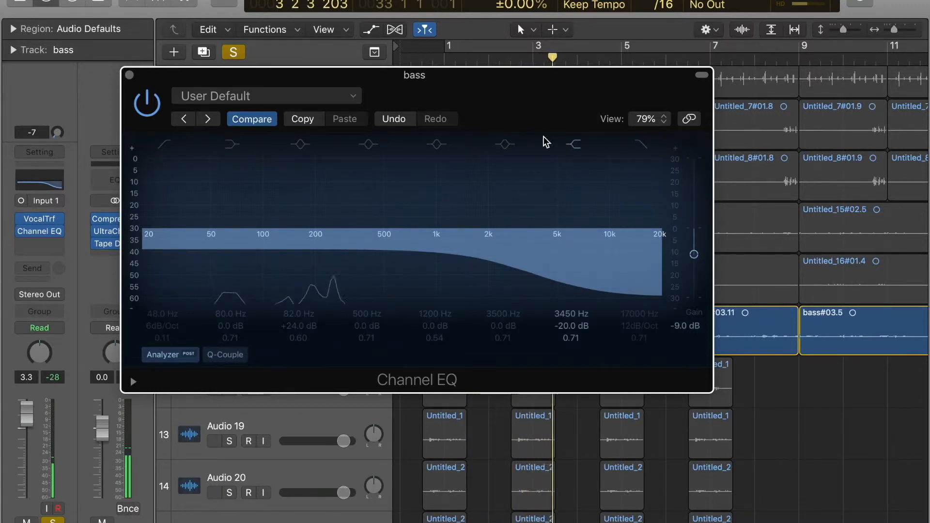
Step: Turn the Channel EQ's 3450 Hz high-shelf band off and on again during playback to compare the bass sound
left_click(574, 145)
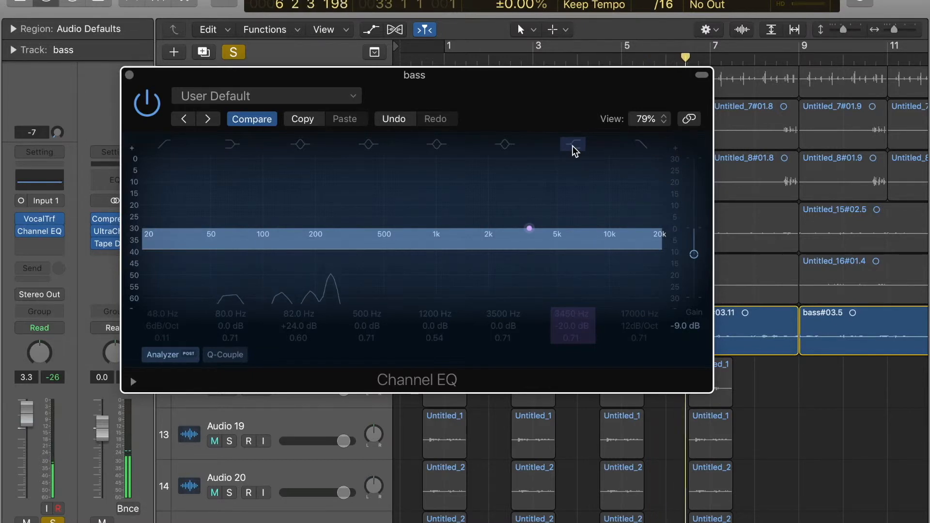
left_click(573, 145)
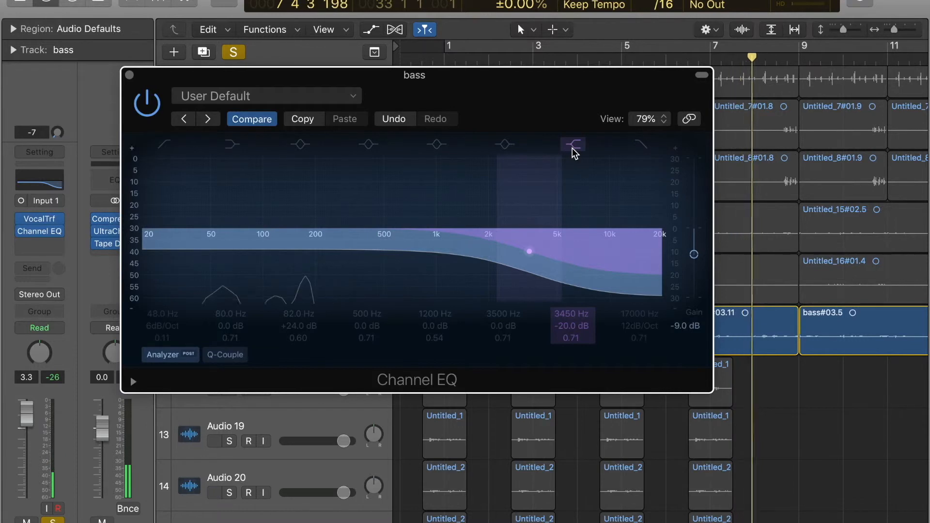
left_click_drag(613, 93, 540, 122)
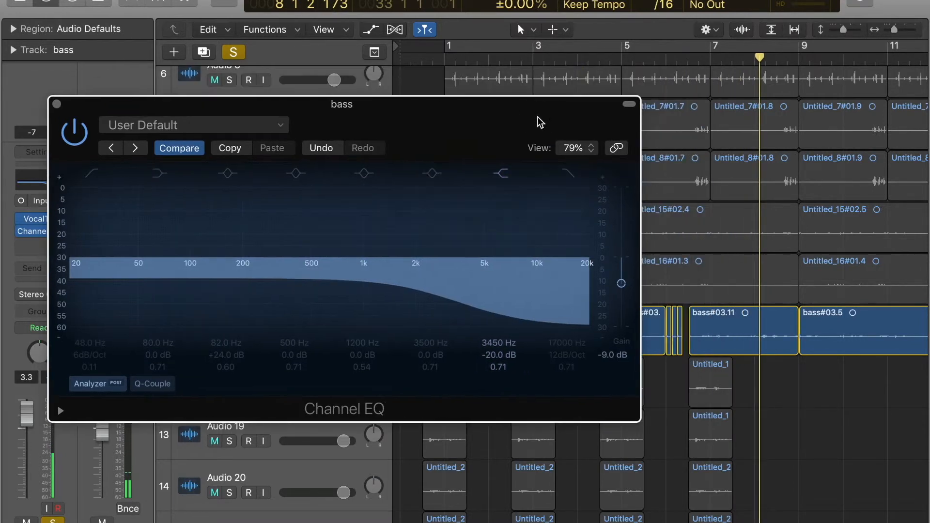
Step: Return the playhead to bar 1 and turn on the Channel EQ's 82 Hz band
left_click(445, 57)
left_click_drag(441, 125, 449, 37)
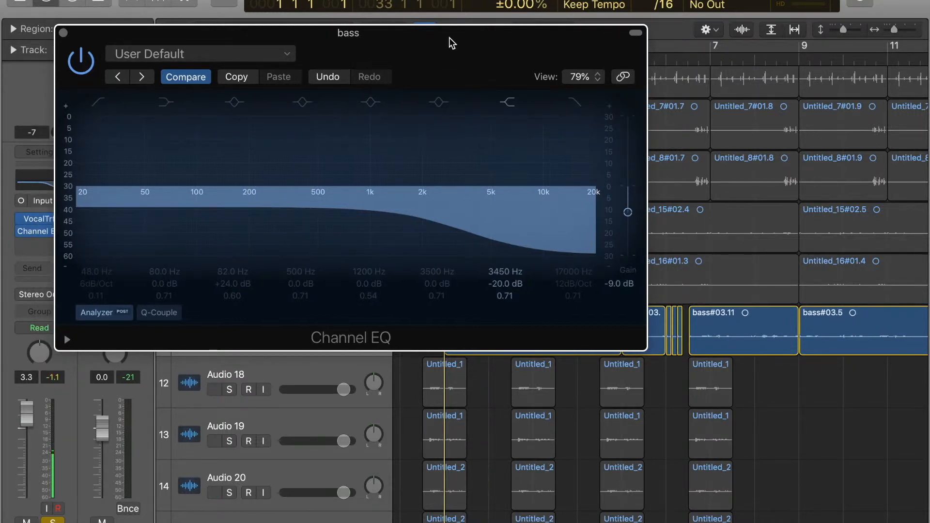
left_click(237, 104)
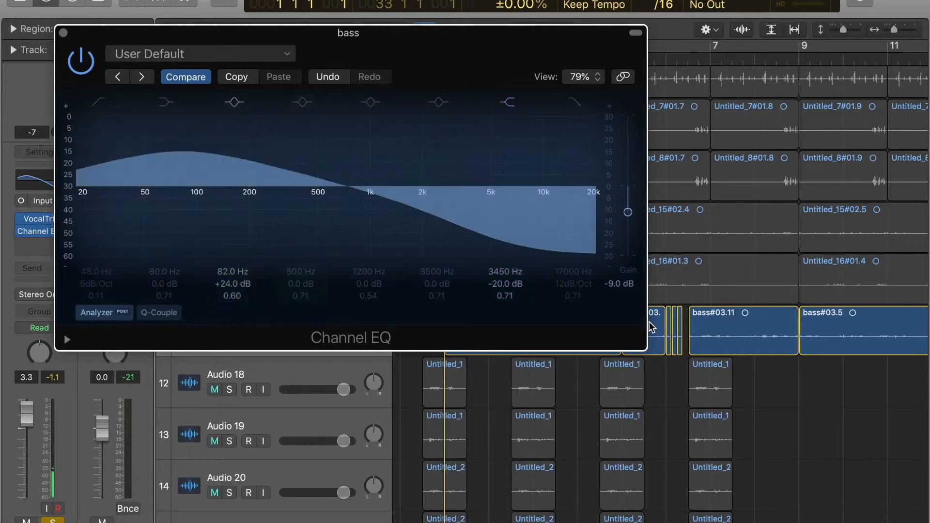
Step: Try a Q of 10.0 on the 82 Hz band, shift its frequency to 66 Hz and 83 Hz, and restore 82 Hz with Q 0.60
left_click_drag(232, 295, 232, 260)
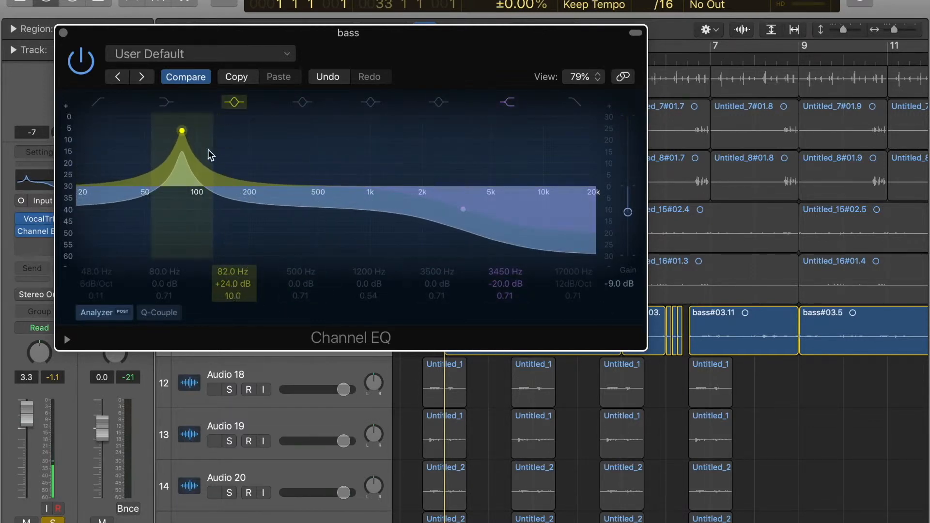
mouse_move(183, 133)
left_mouse_down()
mouse_move(276, 132)
mouse_move(147, 134)
mouse_move(185, 131)
mouse_move(166, 133)
left_mouse_up()
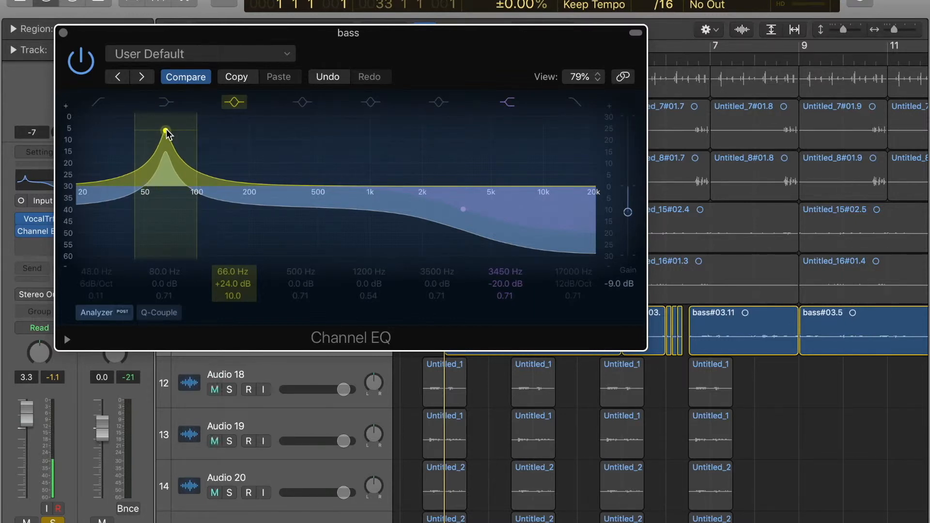
left_click_drag(166, 133, 182, 130)
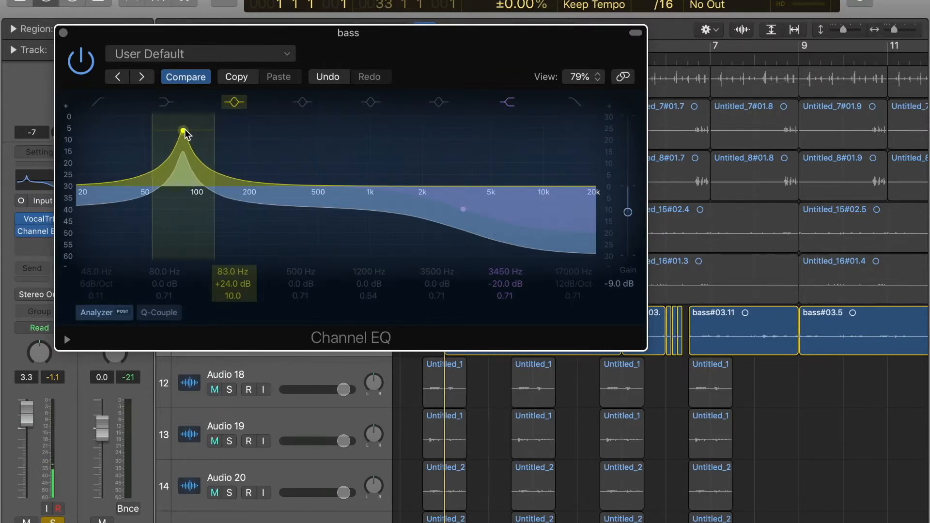
left_click_drag(223, 275, 233, 324)
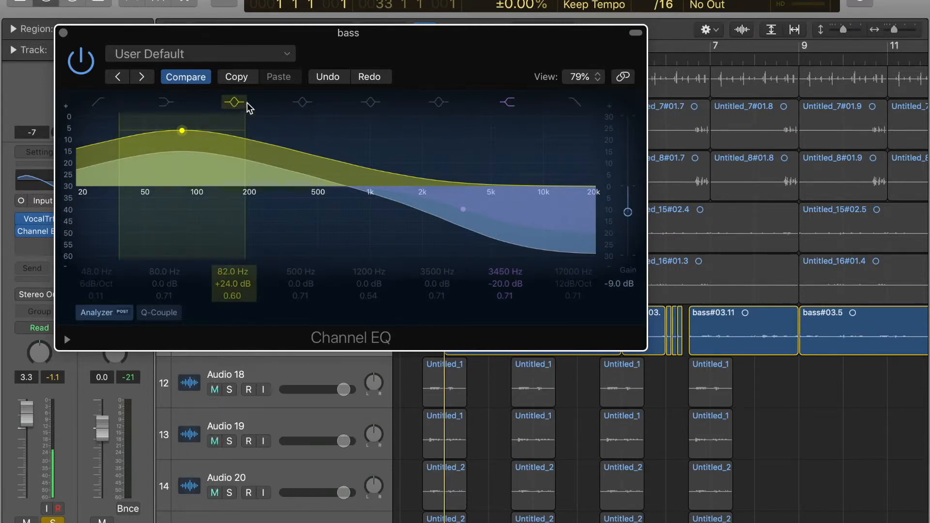
Step: Play the bass part from bar 1, switching the 82 Hz band off and on to compare, and stop playback
left_click_drag(446, 58, 414, 45)
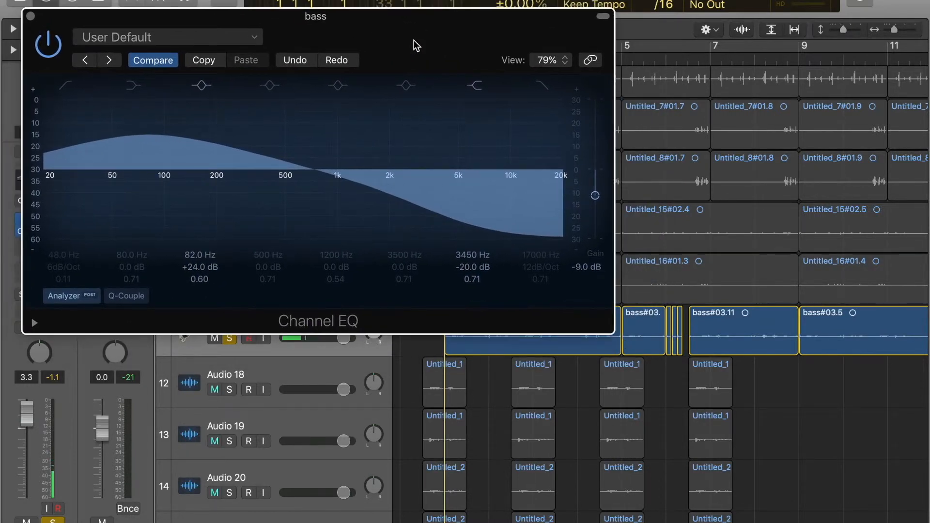
key("space")
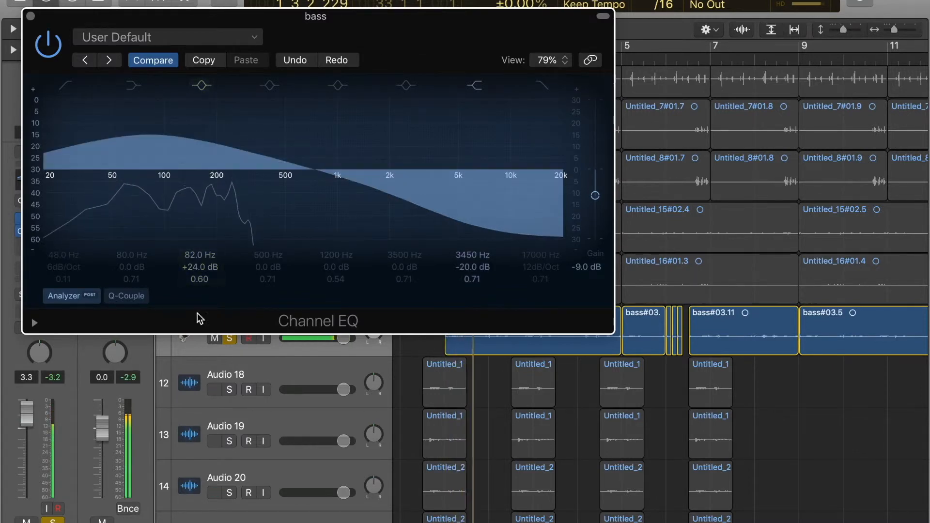
left_click(200, 87)
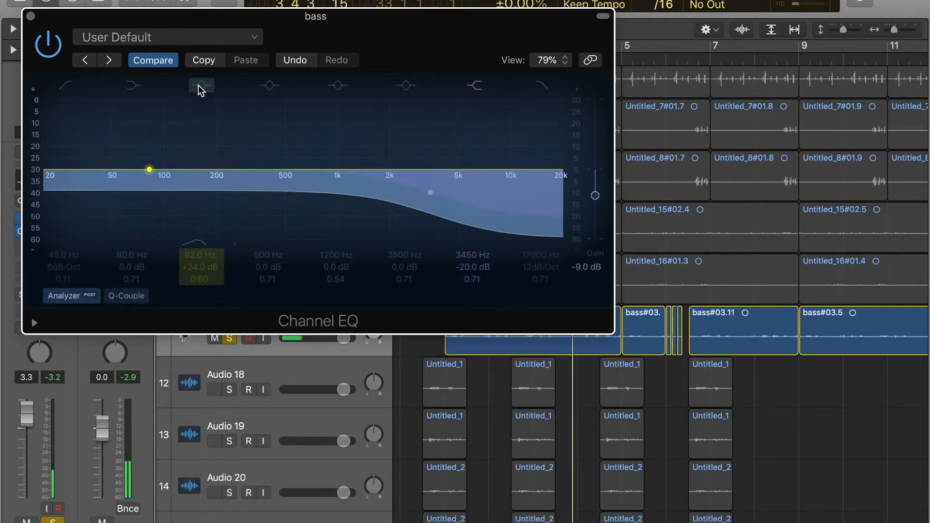
left_click(198, 87)
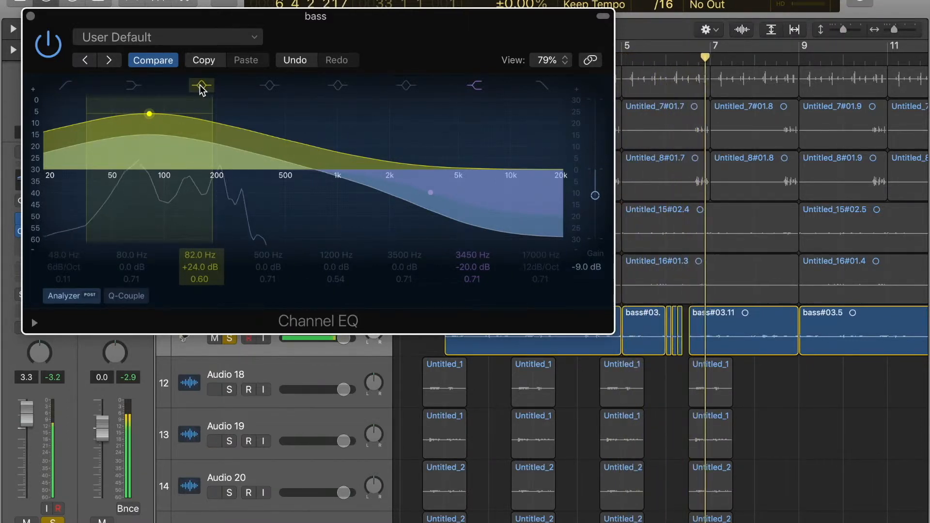
key("space")
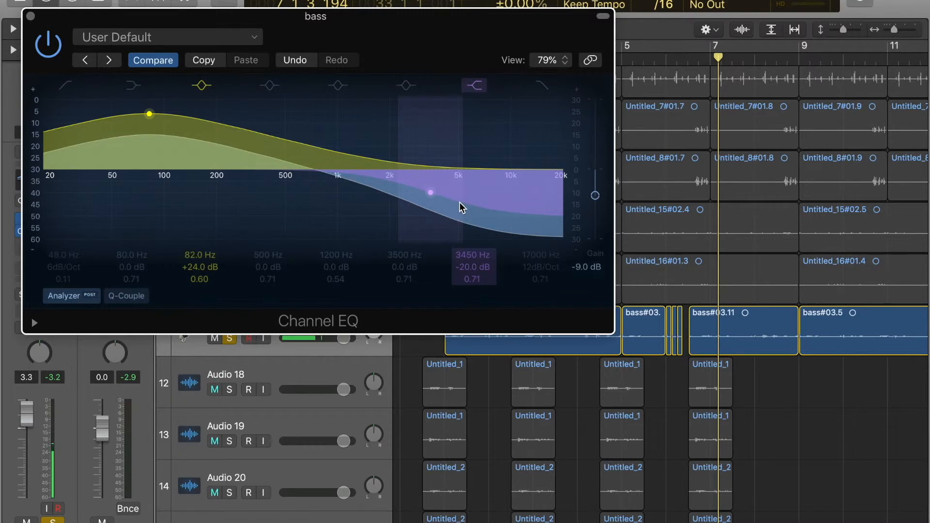
Step: Close the Channel EQ and briefly open the bass track's Vocal Transformer to review its settings
left_click_drag(416, 48, 565, 79)
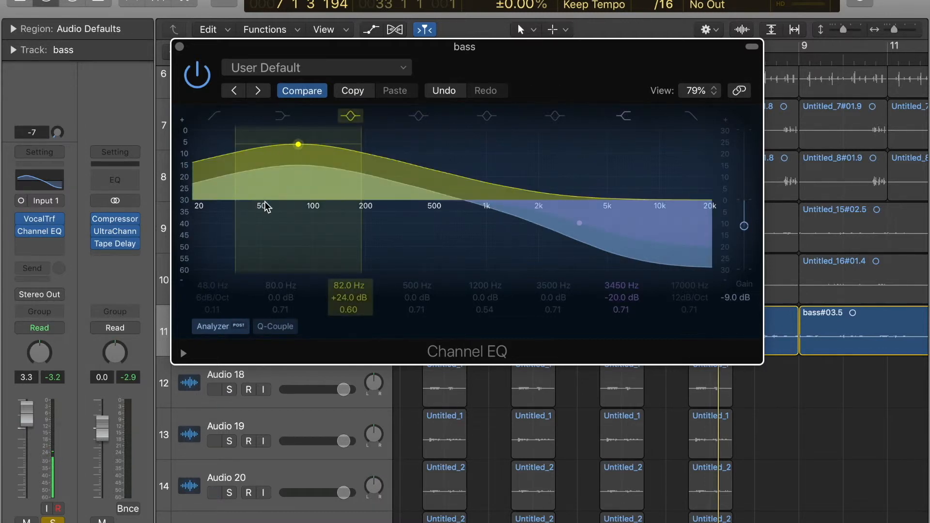
left_click(180, 47)
left_click(39, 219)
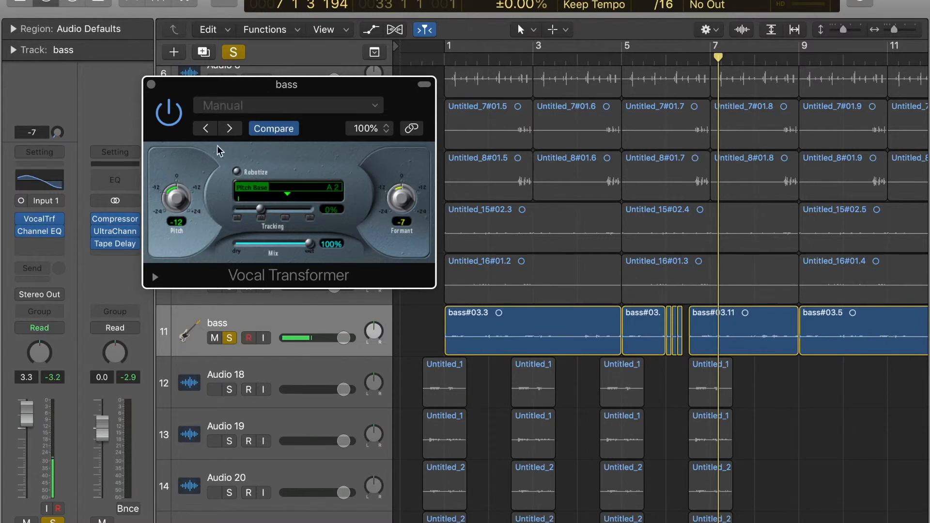
left_click(151, 85)
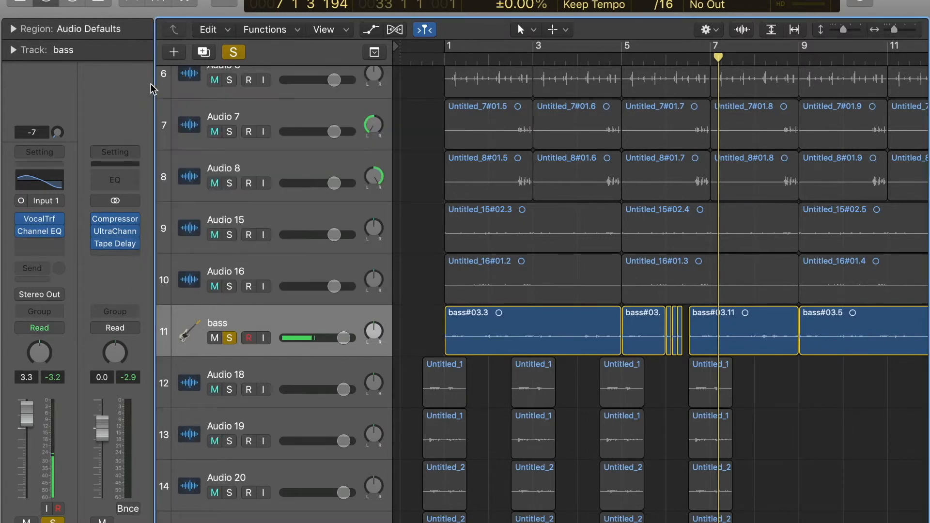
Step: Play the bass part from bar 1, bypassing and re-enabling the Vocal Transformer and Channel EQ to compare the sound
left_click(445, 58)
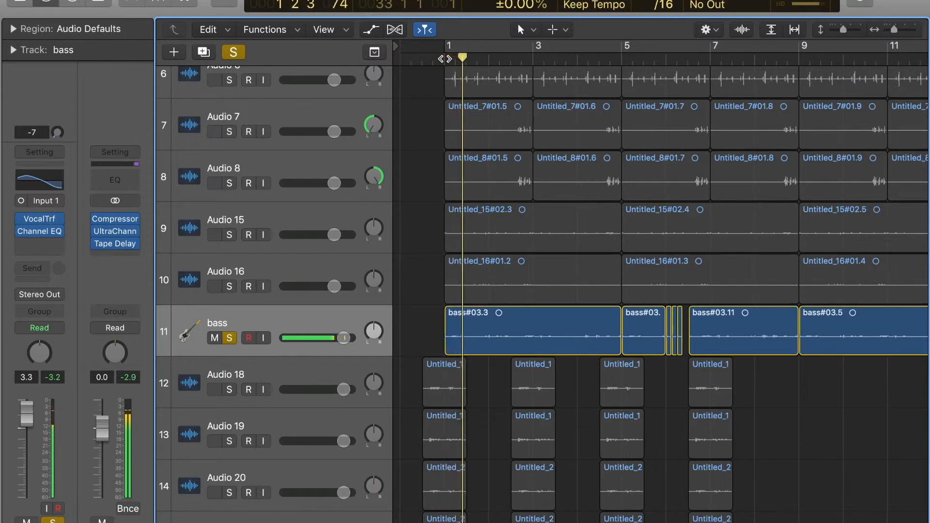
mouse_move(23, 221)
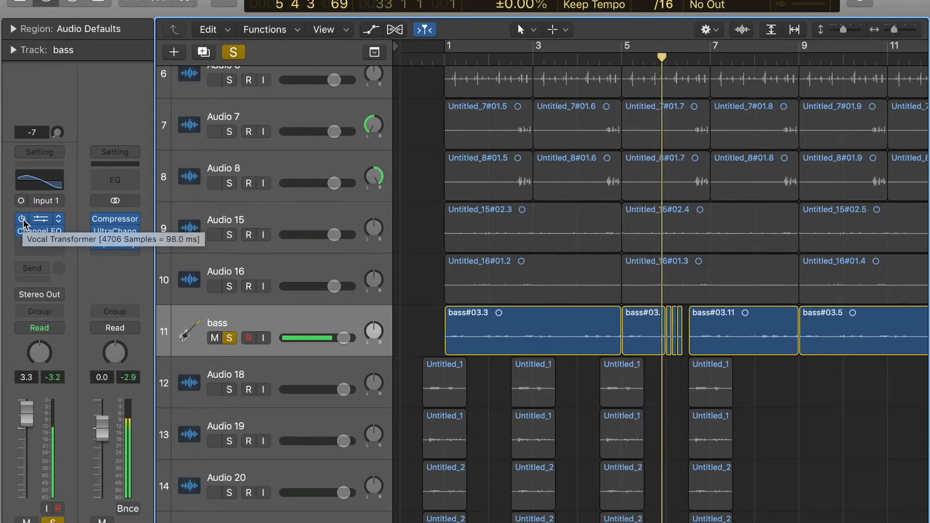
left_click(23, 223, "alt")
mouse_move(22, 222)
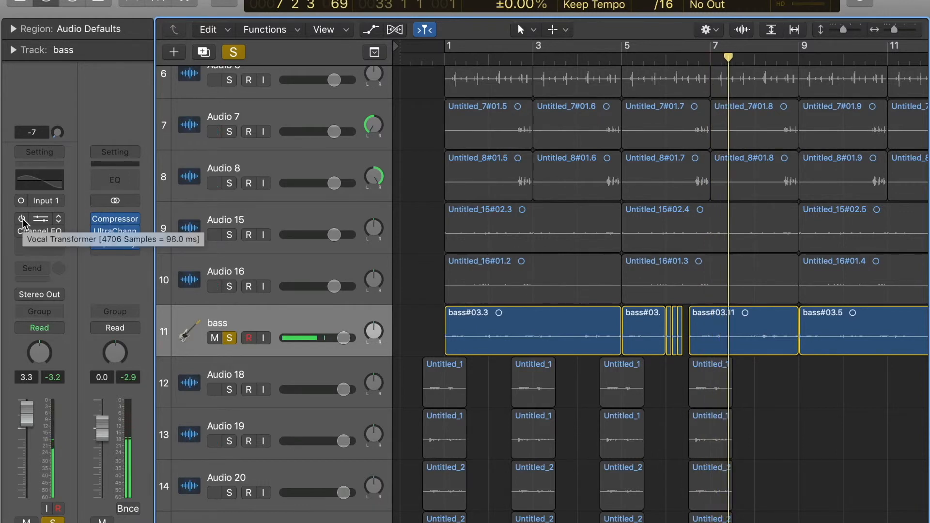
left_click(23, 221)
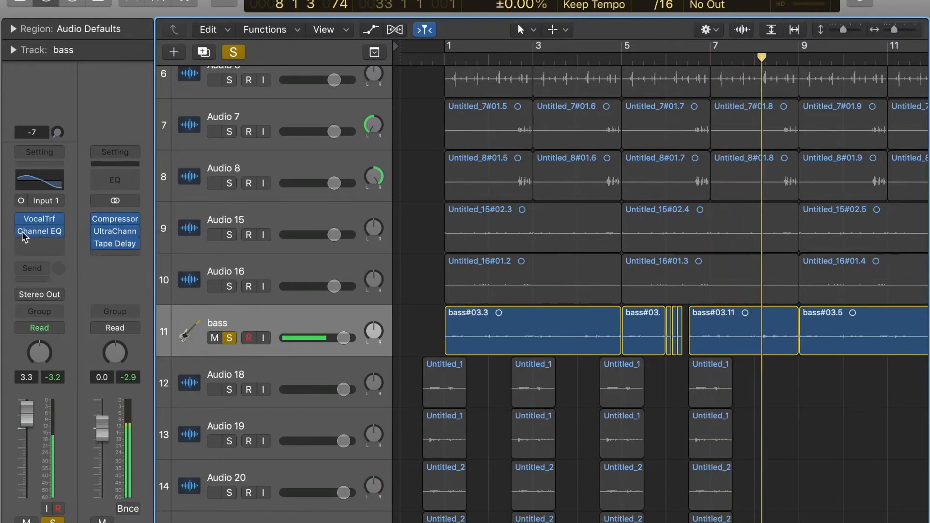
Step: Clear the solo on the bass track so the full arrangement plays
scroll(610, 329, "right", 1)
scroll(608, 328, "up", 2)
scroll(609, 327, "right", 1)
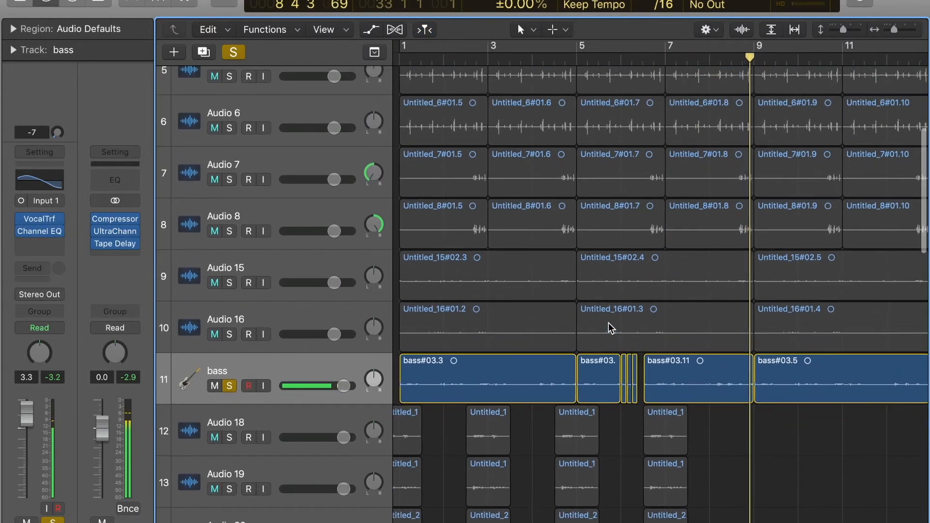
left_click(233, 51)
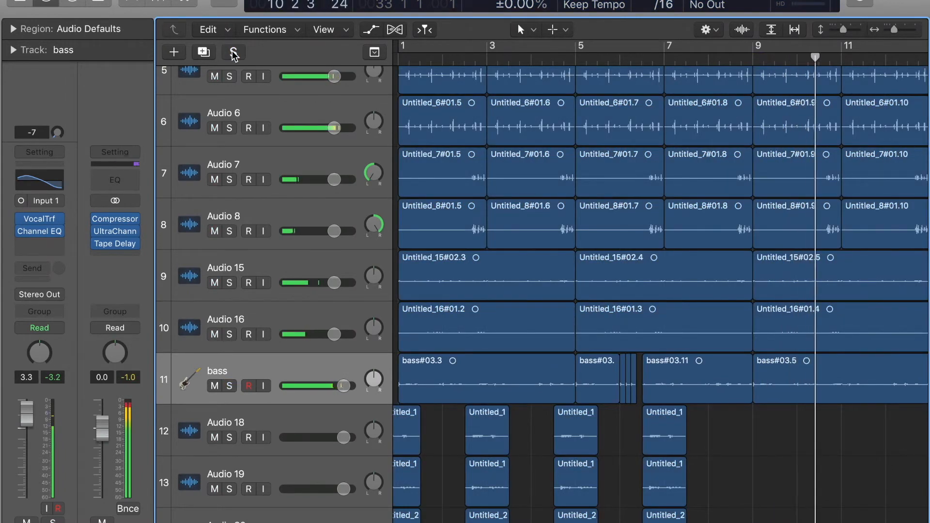